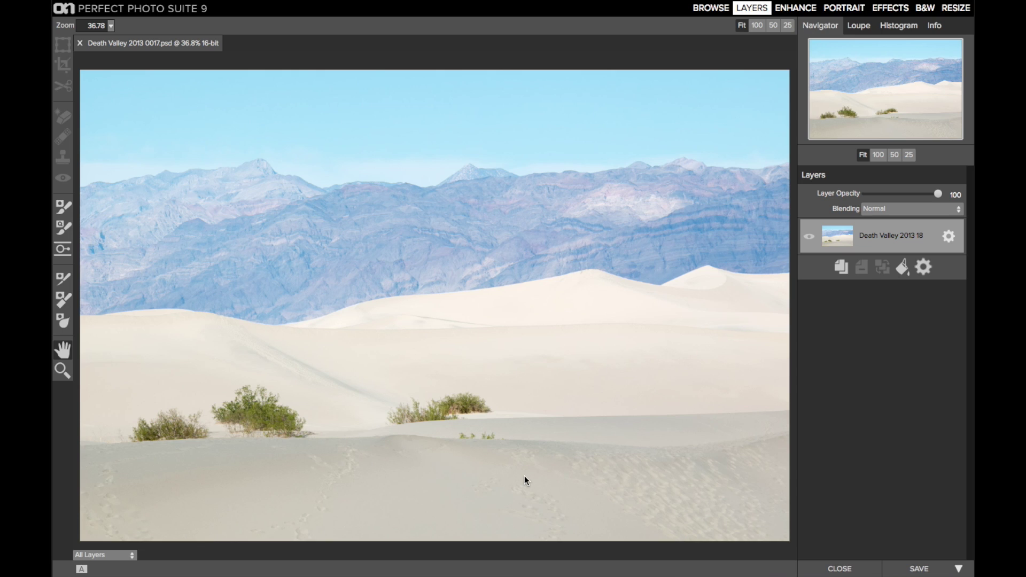
Step: Duplicate the photo layer as Death Valley 2013 19, select the copy, and pick the Retouch Brush
click(841, 267)
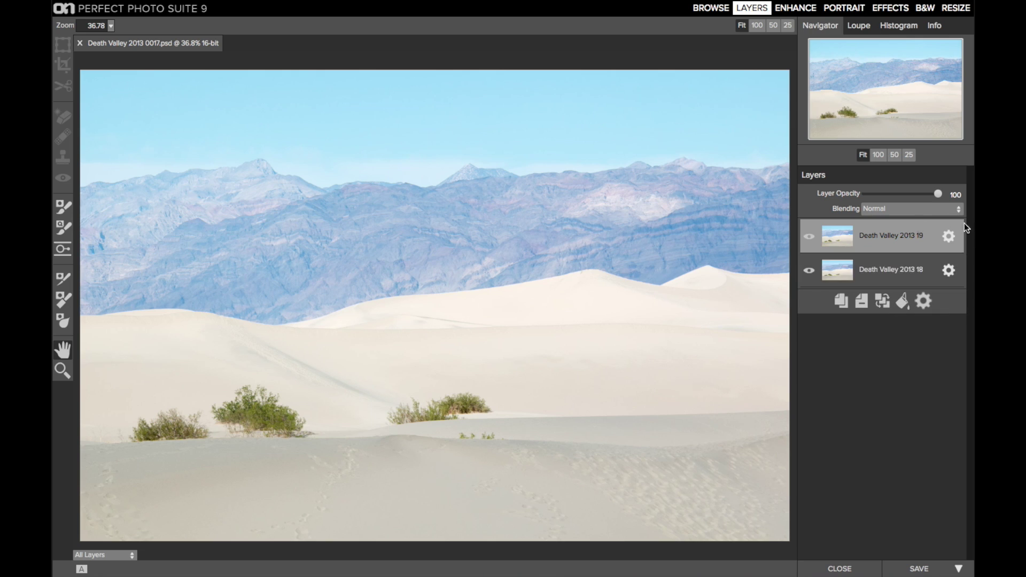
click(923, 295)
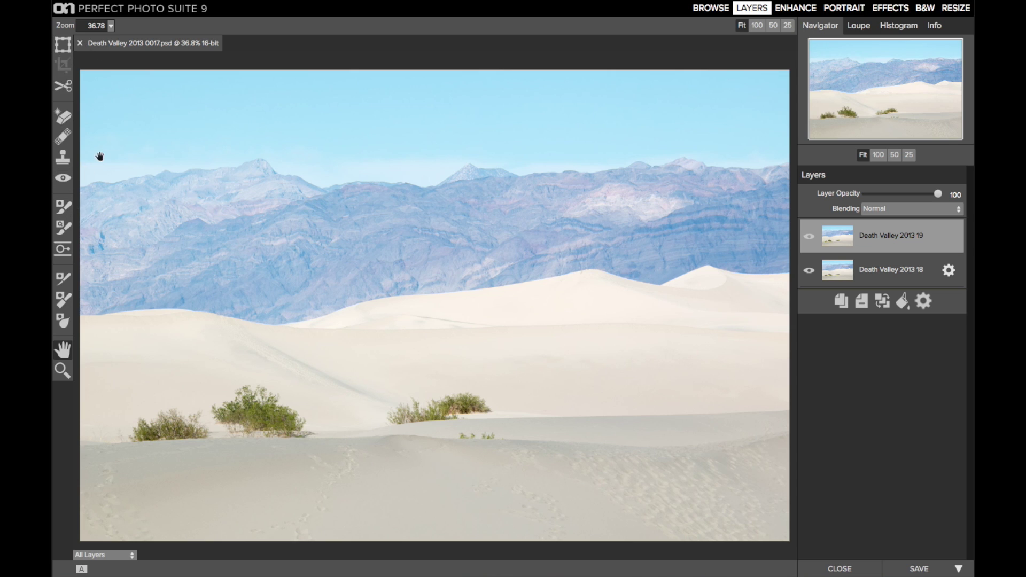
click(68, 136)
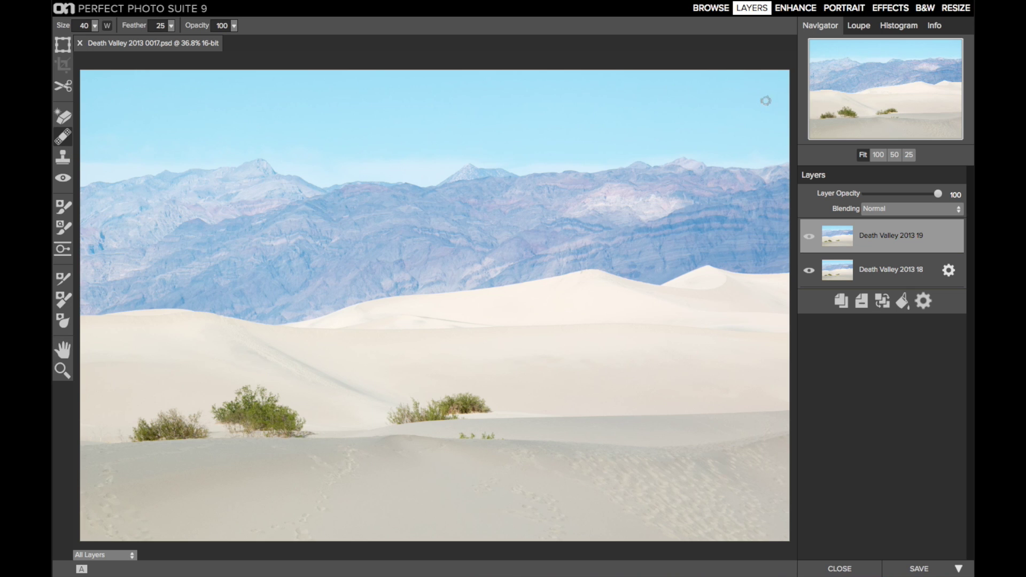
click(878, 154)
Step: Paint out the footprints right of the bushes and in the lower-left sand with a size-175 retouch brush
drag(880, 92, 844, 126)
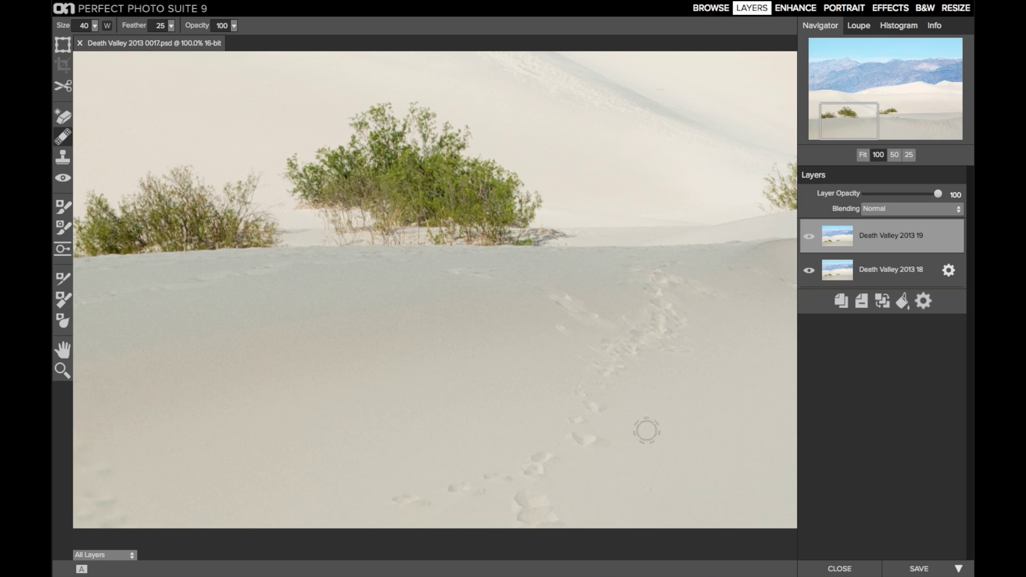
key(bracketright)
key(bracketright)
key(bracketright)
key(bracketright)
key(bracketright)
key(bracketright)
key(bracketright)
key(bracketright)
key(bracketright)
key(bracketright)
key(bracketright)
key(bracketright)
key(bracketright)
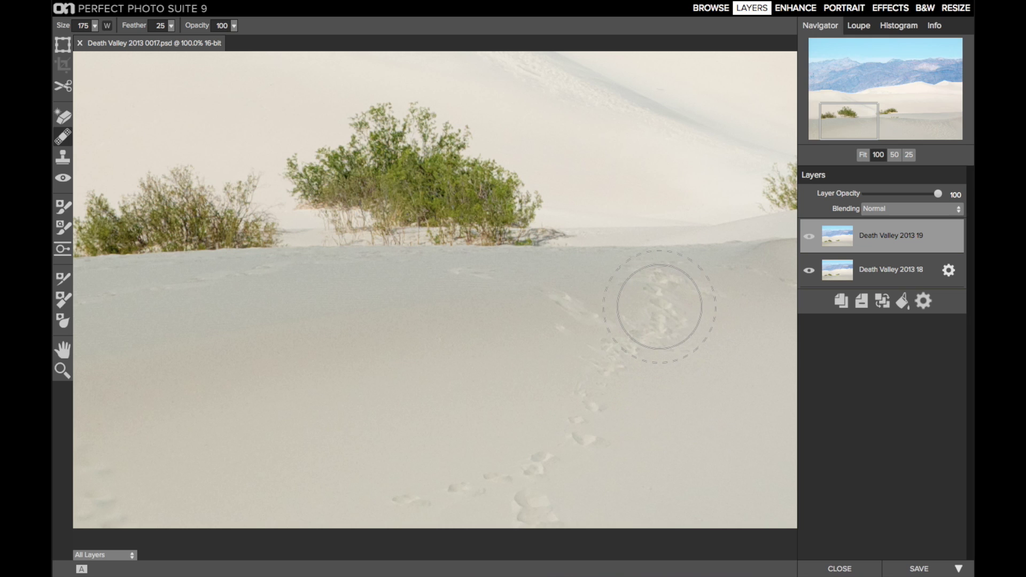
mouse_move(660, 307)
mouse_down()
mouse_move(602, 309)
mouse_move(483, 300)
mouse_move(609, 354)
mouse_move(555, 414)
mouse_move(562, 453)
mouse_move(538, 512)
mouse_move(516, 476)
mouse_move(394, 490)
mouse_up()
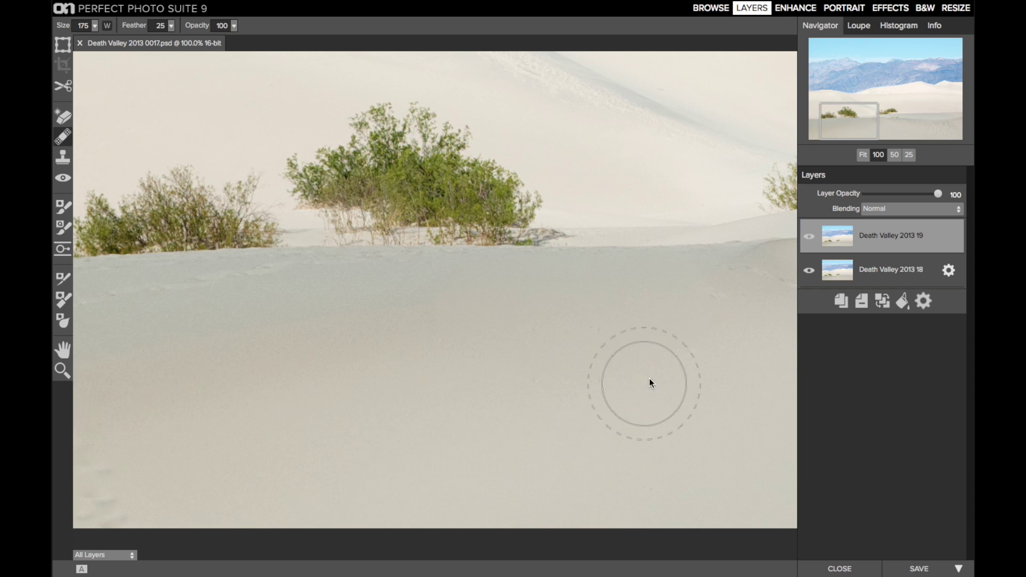
click(676, 357)
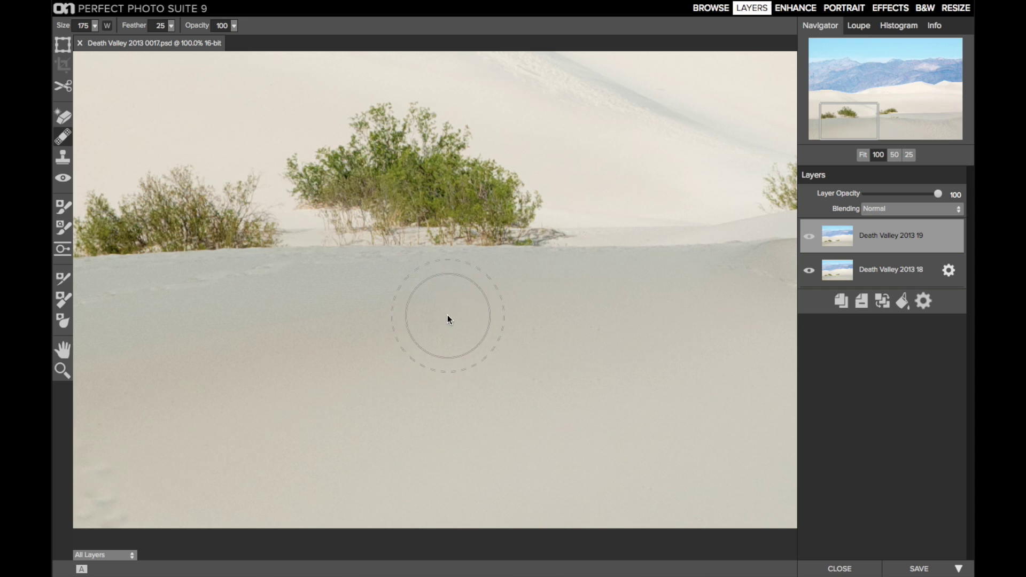
drag(839, 130, 827, 130)
mouse_move(280, 438)
mouse_down()
mouse_move(278, 494)
mouse_move(141, 444)
mouse_up()
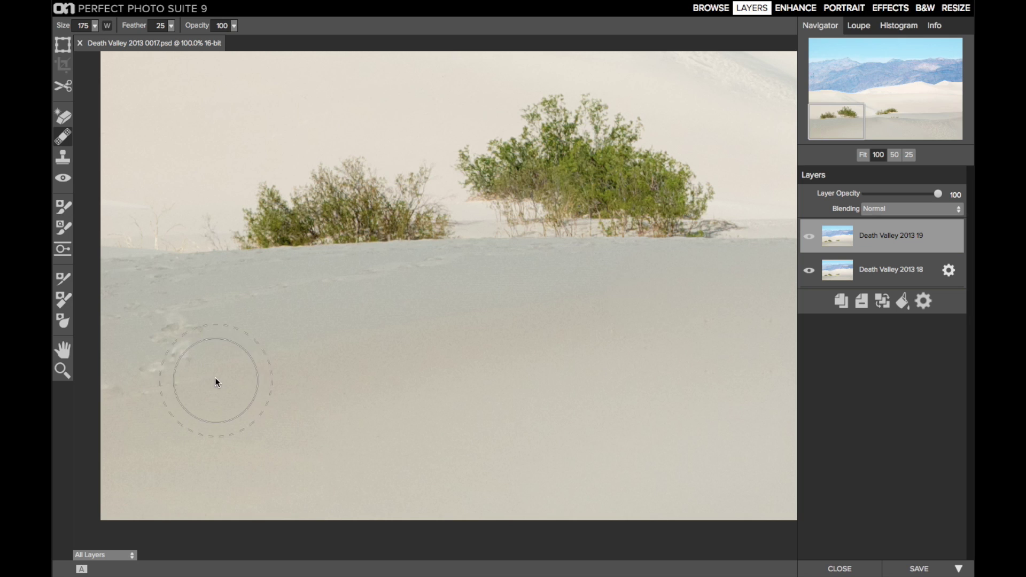
mouse_move(215, 377)
mouse_down()
mouse_move(194, 367)
mouse_move(110, 373)
mouse_up()
key(bracketleft)
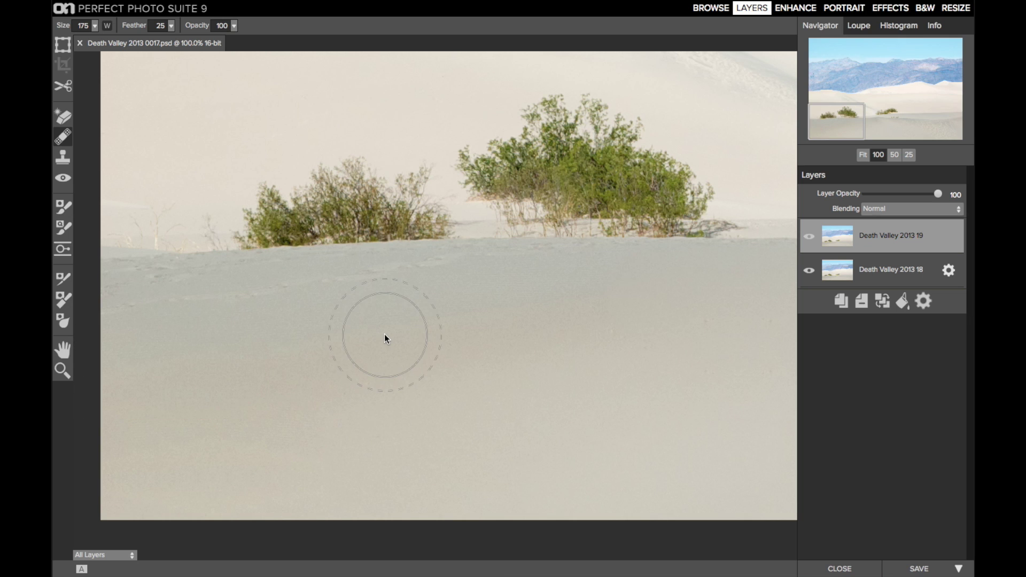
Step: Paint out the tracks along the ridge below the bushes with a size-100 retouch brush
key(bracketleft)
key(bracketleft)
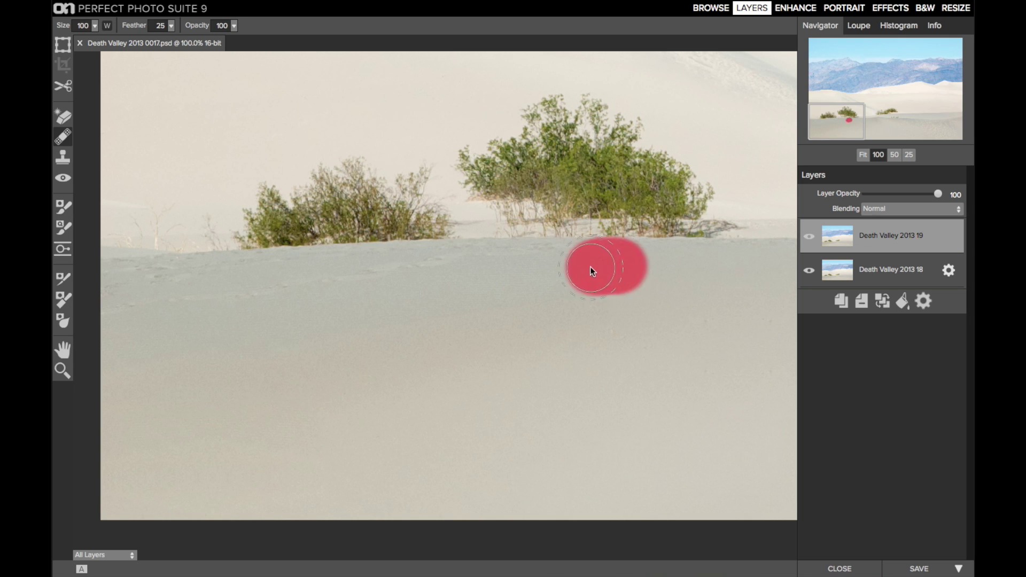
drag(466, 271, 361, 276)
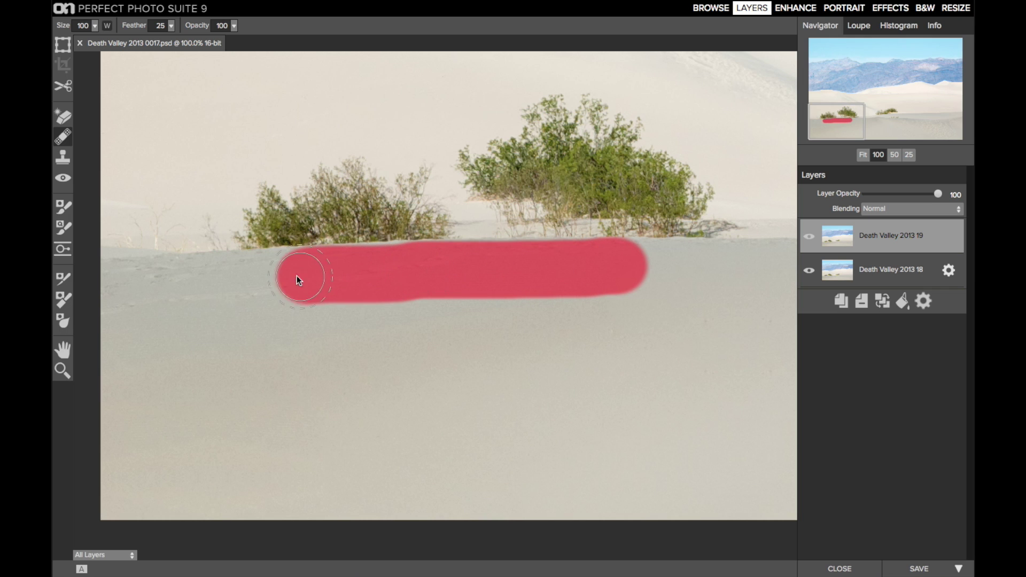
mouse_move(136, 288)
mouse_down()
mouse_move(101, 294)
mouse_move(194, 305)
mouse_move(258, 372)
mouse_move(284, 344)
mouse_move(163, 378)
mouse_move(99, 382)
mouse_up()
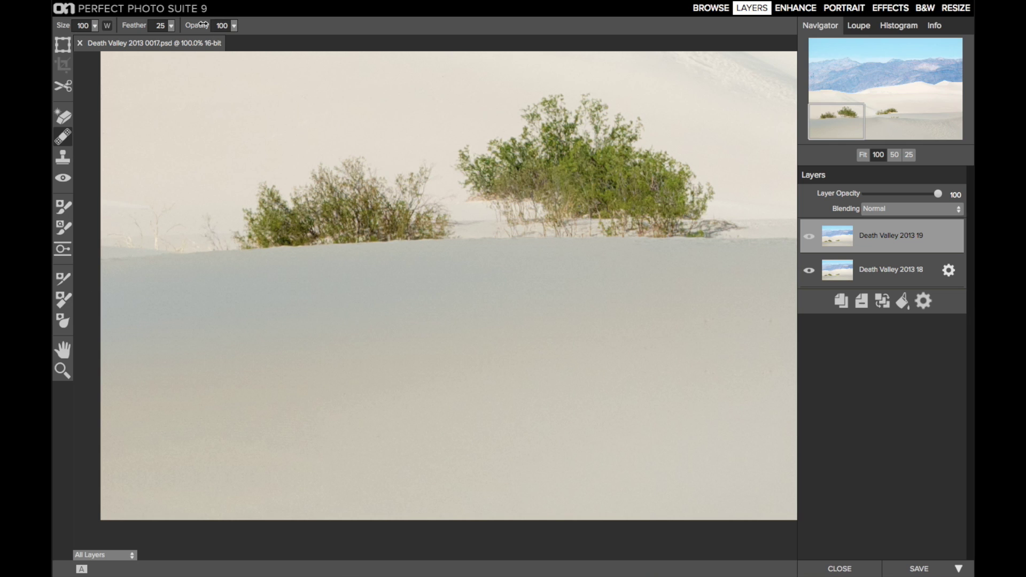
Step: Lower the retouch opacity and touch up a small sand spot with a size-25 brush
drag(204, 24, 134, 27)
key(bracketright)
key(bracketright)
key(bracketright)
key(bracketleft)
key(bracketleft)
key(bracketleft)
key(bracketleft)
key(bracketleft)
key(bracketleft)
mouse_move(154, 258)
mouse_down()
mouse_move(105, 261)
mouse_move(118, 260)
mouse_up()
Step: Fit the whole photo in the window and make the retouched layer visible again
click(865, 154)
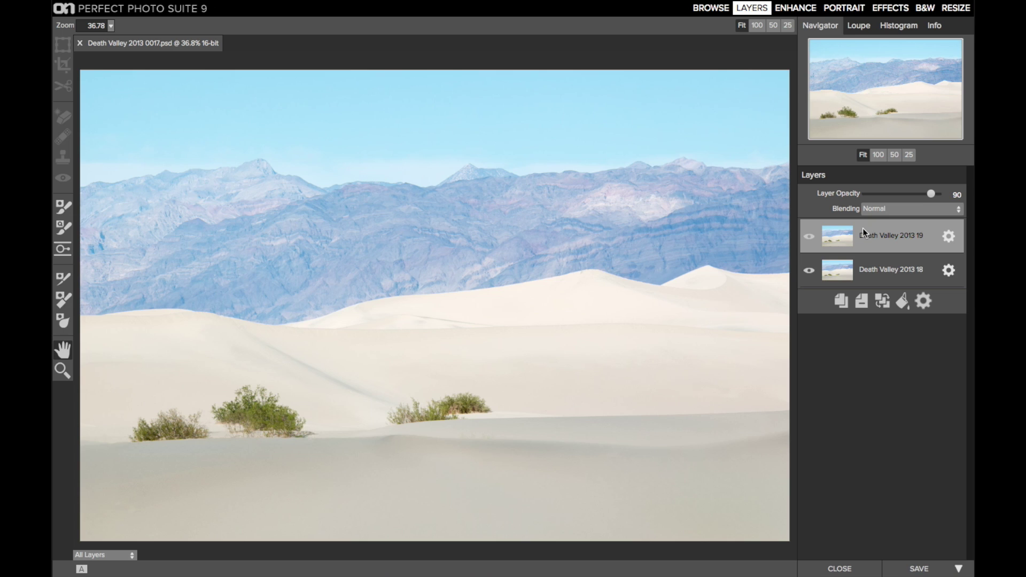
click(808, 237)
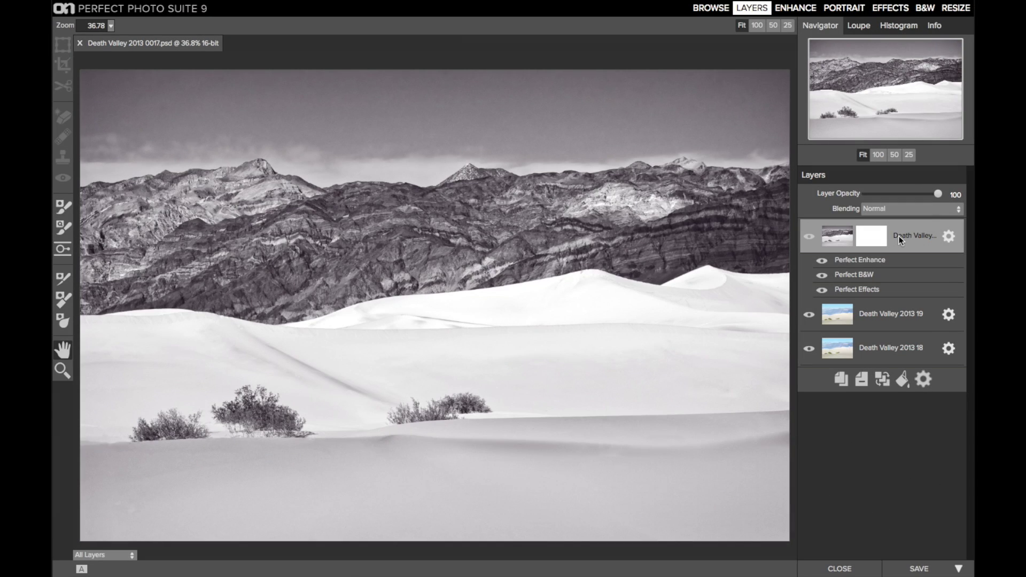
Step: Hide the Death Valley 2013 19 layer, compare the B&W layer off and on, then reopen Perfect Effects
click(810, 313)
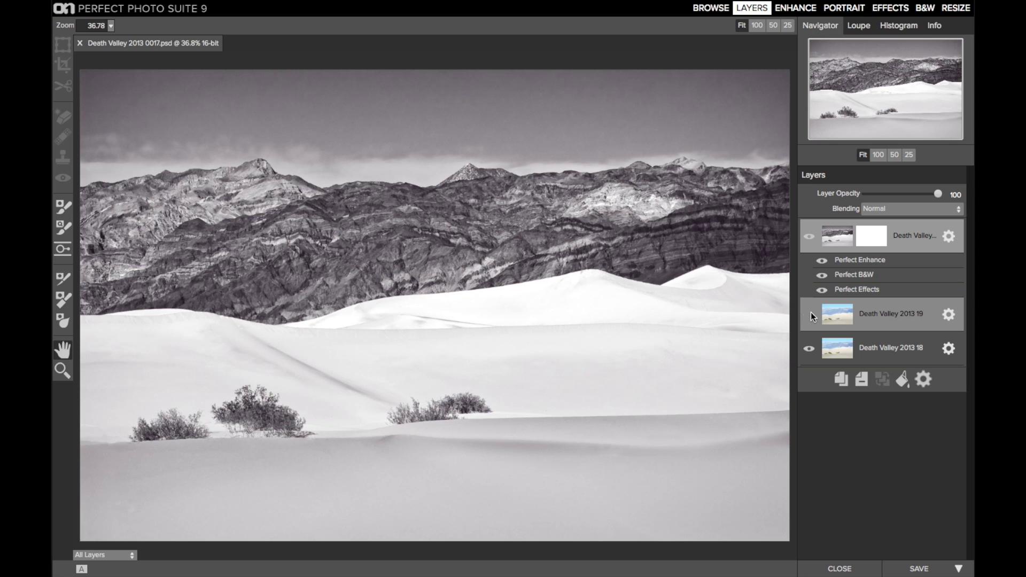
click(808, 238)
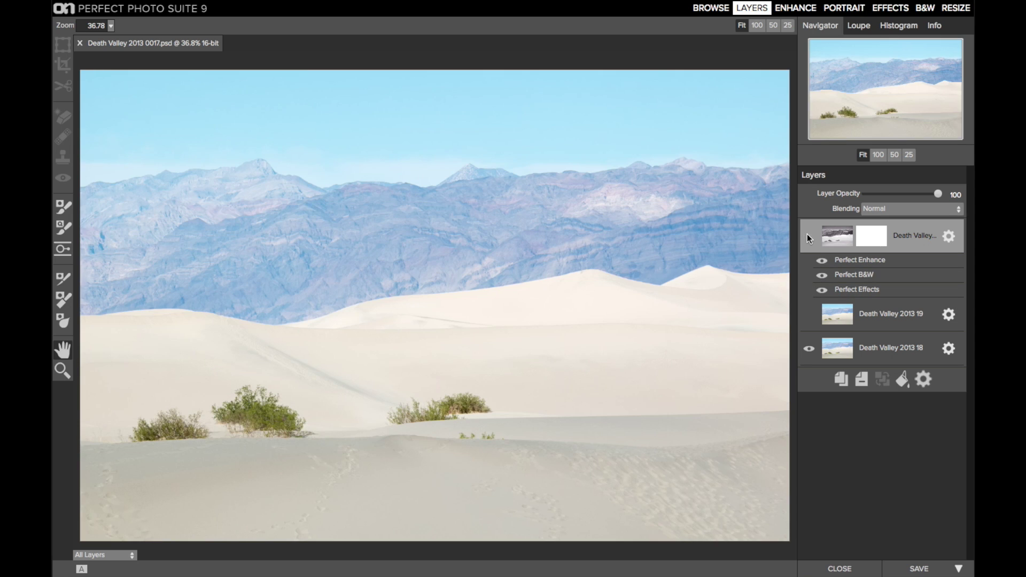
click(808, 236)
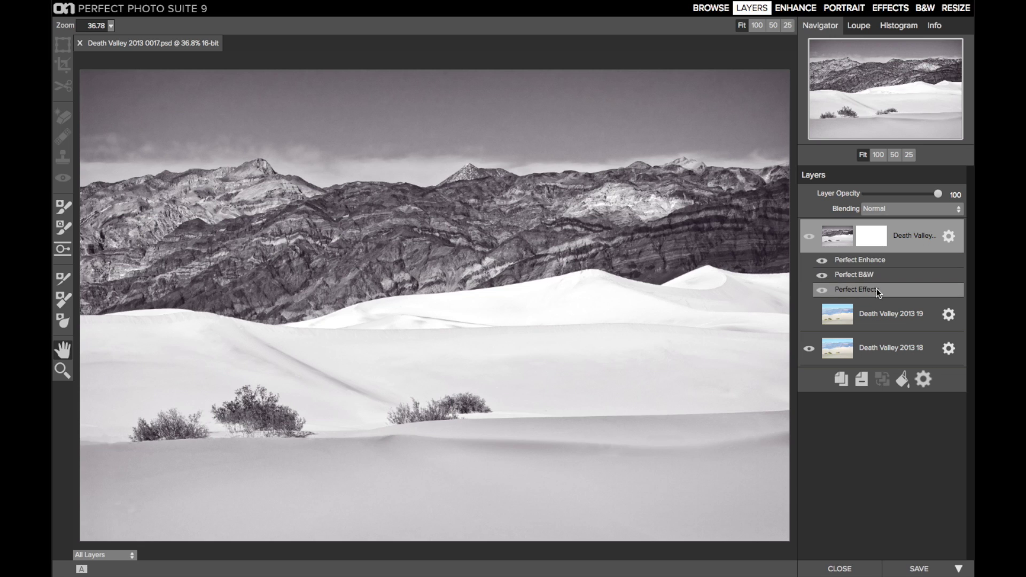
click(892, 8)
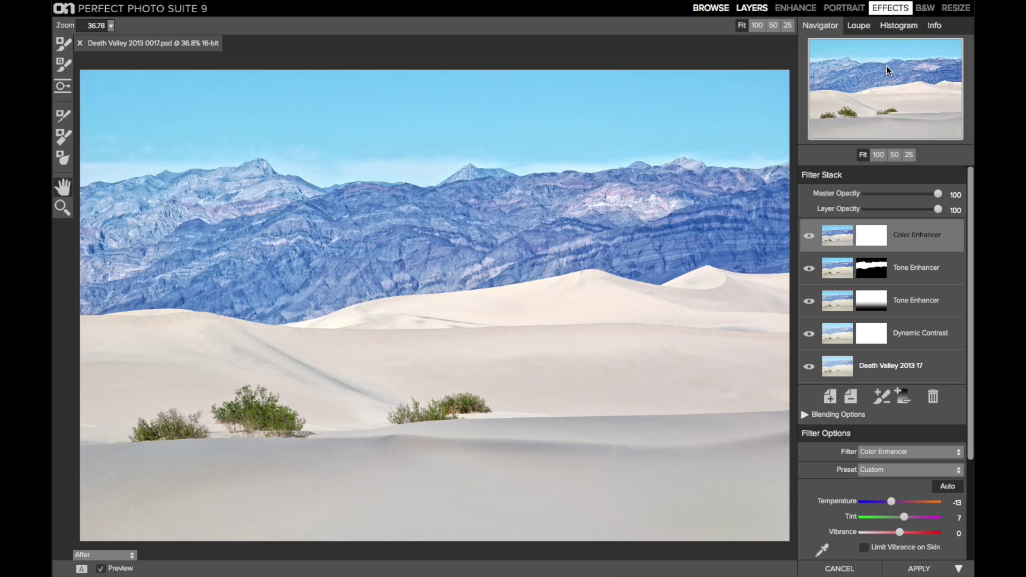
Step: Check Dynamic Contrast, then display the gradient-masked Tone Enhancer (brightness -51, contrast 31, shadows 21)
click(911, 335)
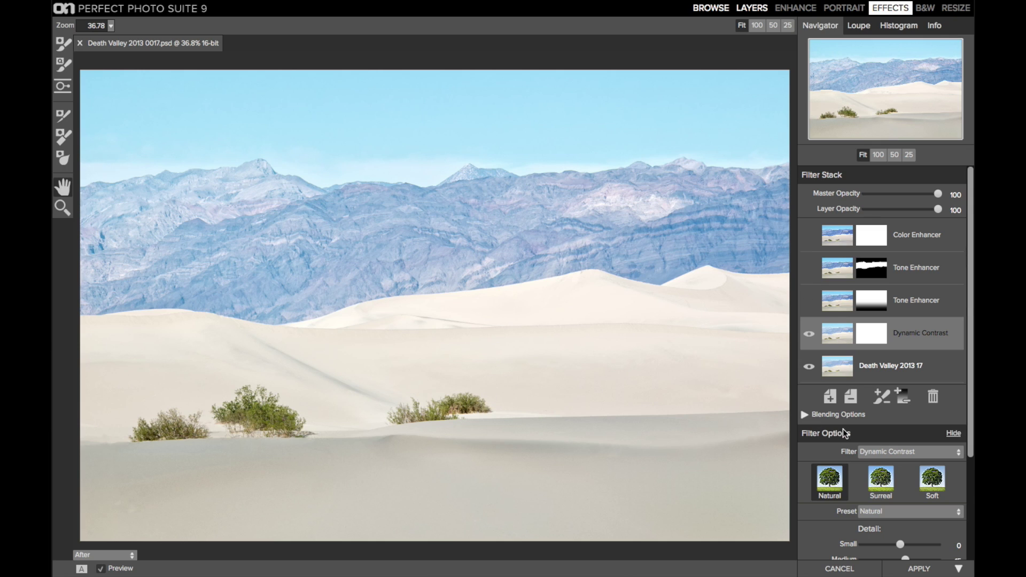
scroll(855, 406, down, 3)
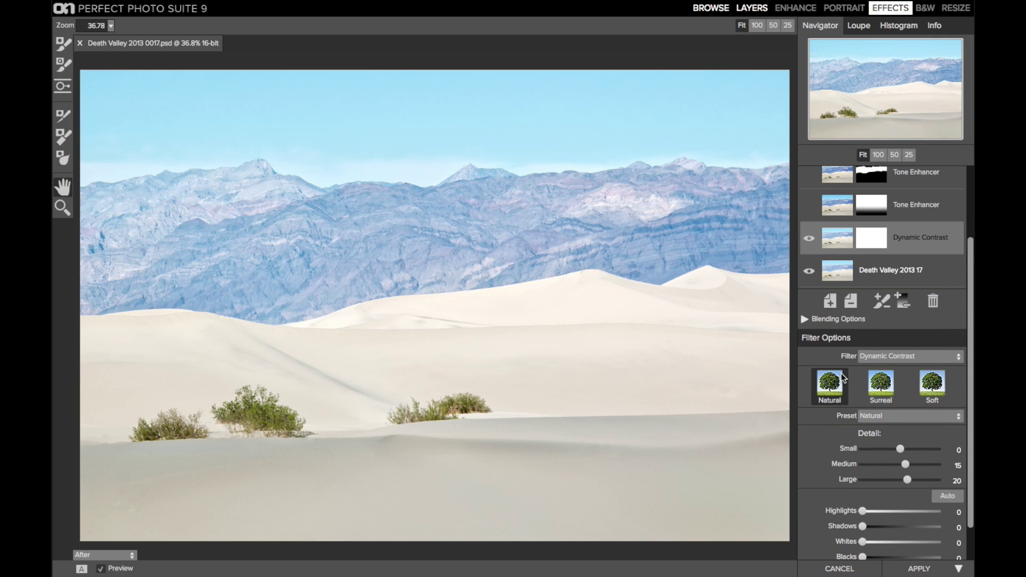
scroll(842, 373, up, 3)
click(913, 275)
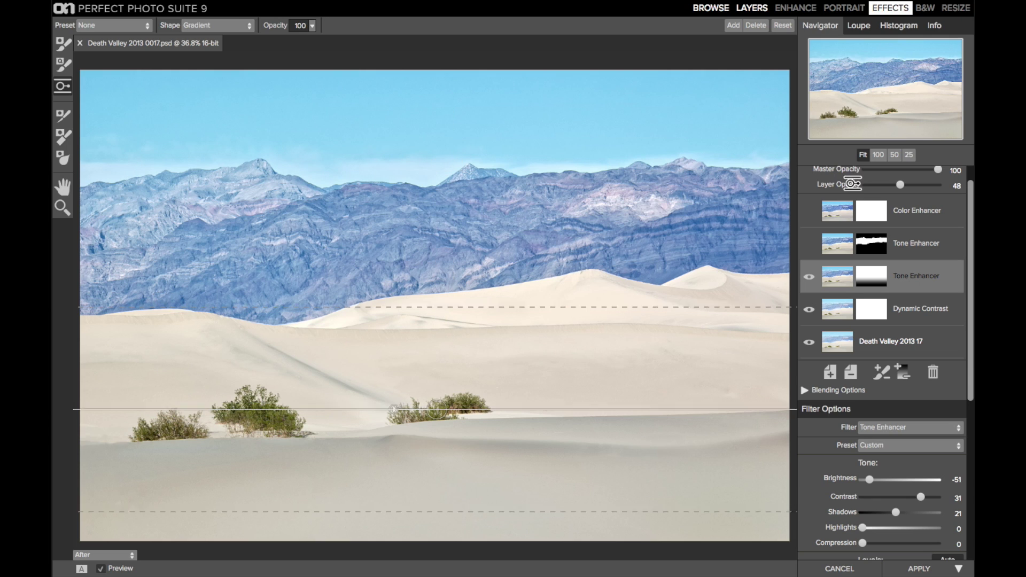
Step: Compare the mountain Tone Enhancer off and on, then view Color Enhancer settings (temperature -13, tint 7)
click(907, 239)
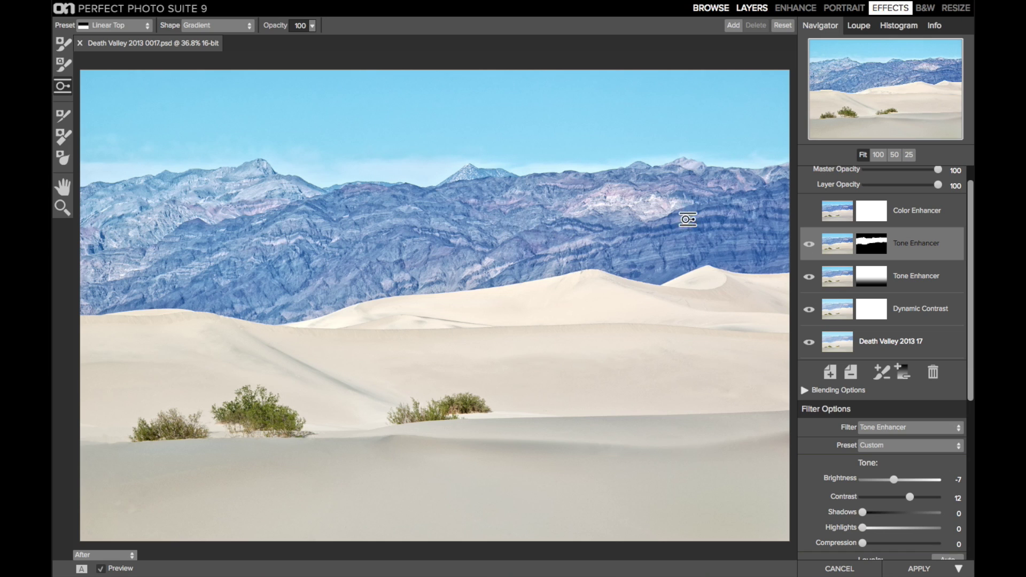
click(807, 244)
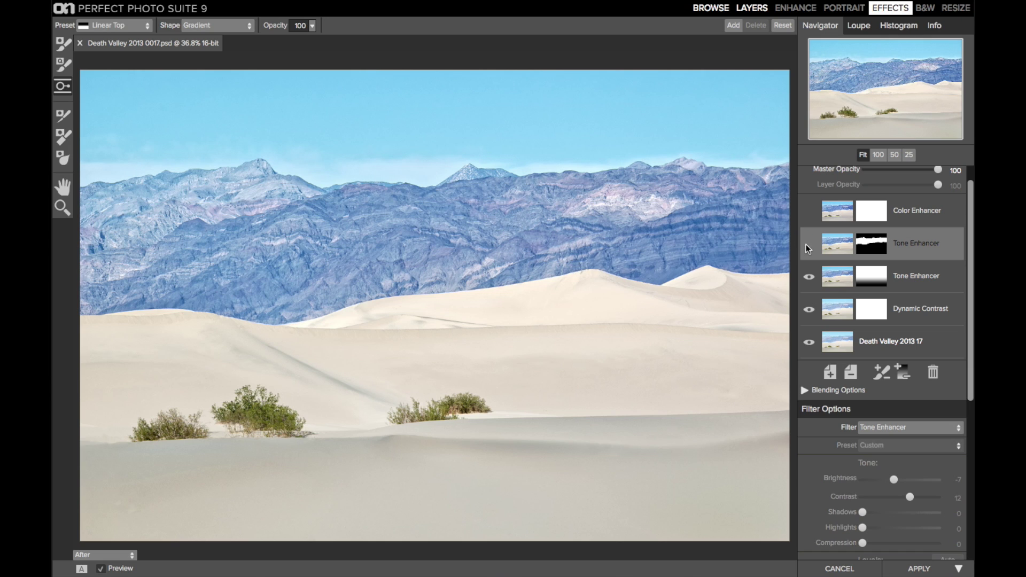
click(807, 244)
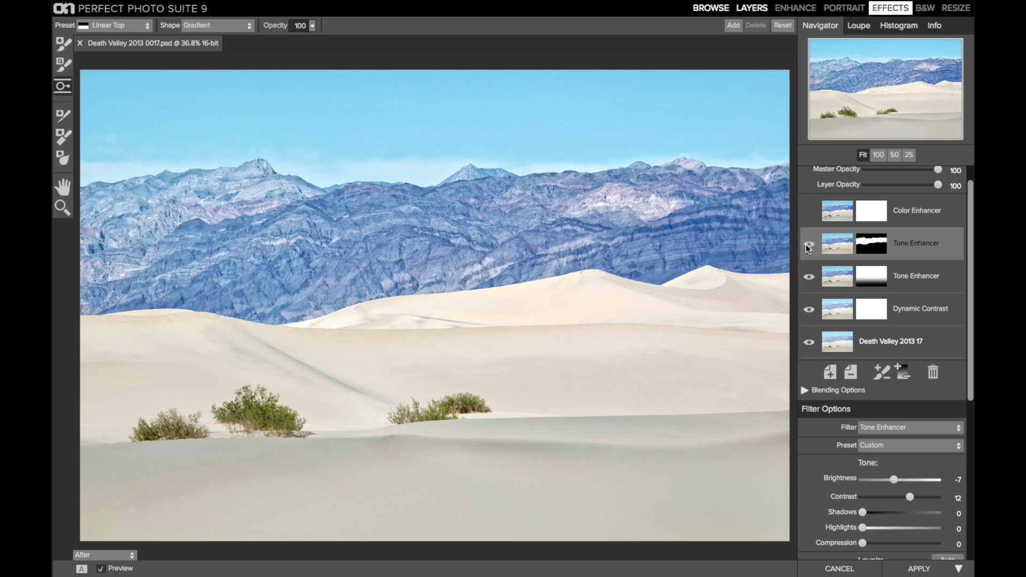
click(895, 209)
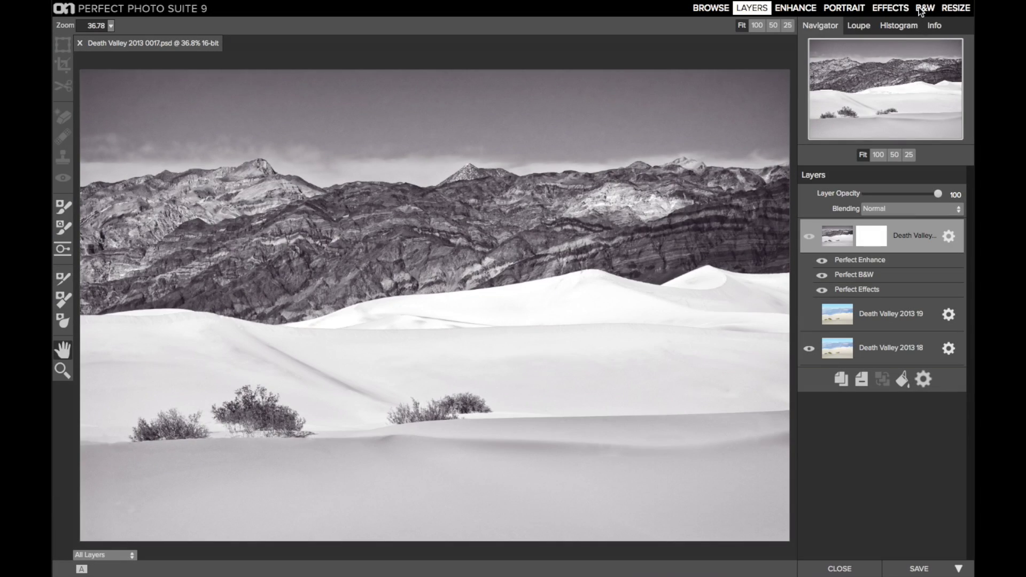
Step: In the B&W module, preview the Aqua color response at -75, then restore it to -42
click(925, 8)
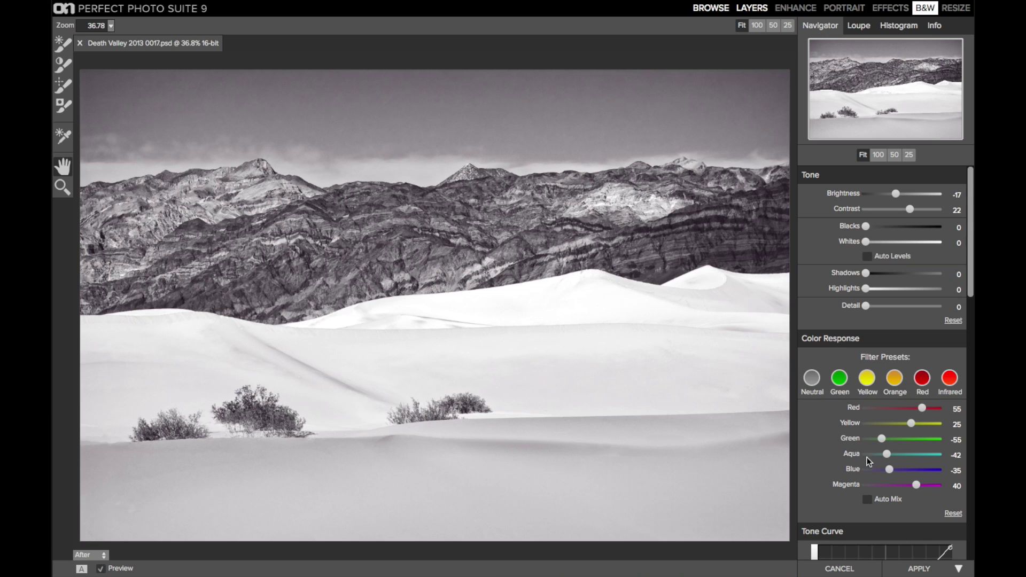
click(923, 380)
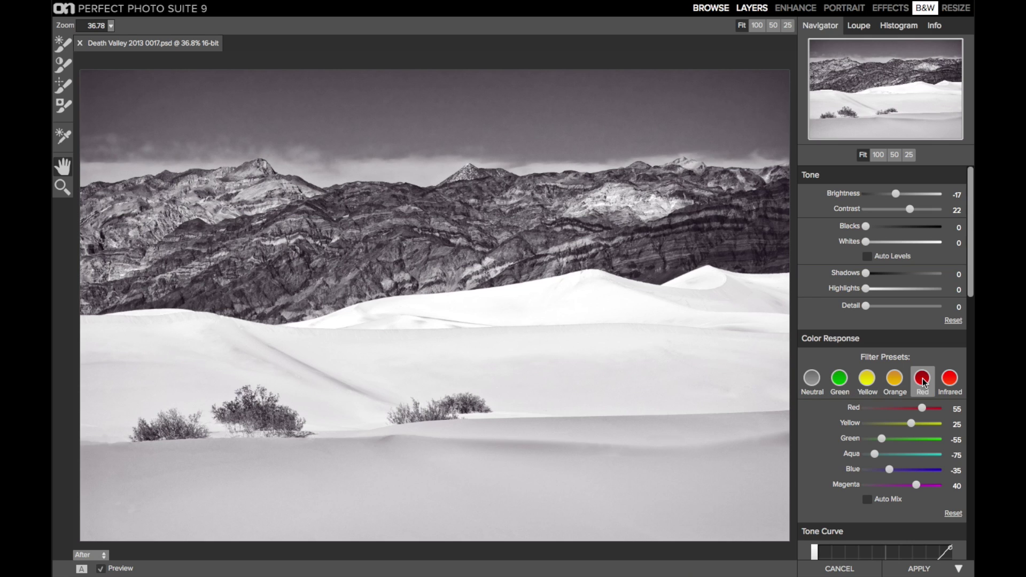
click(886, 457)
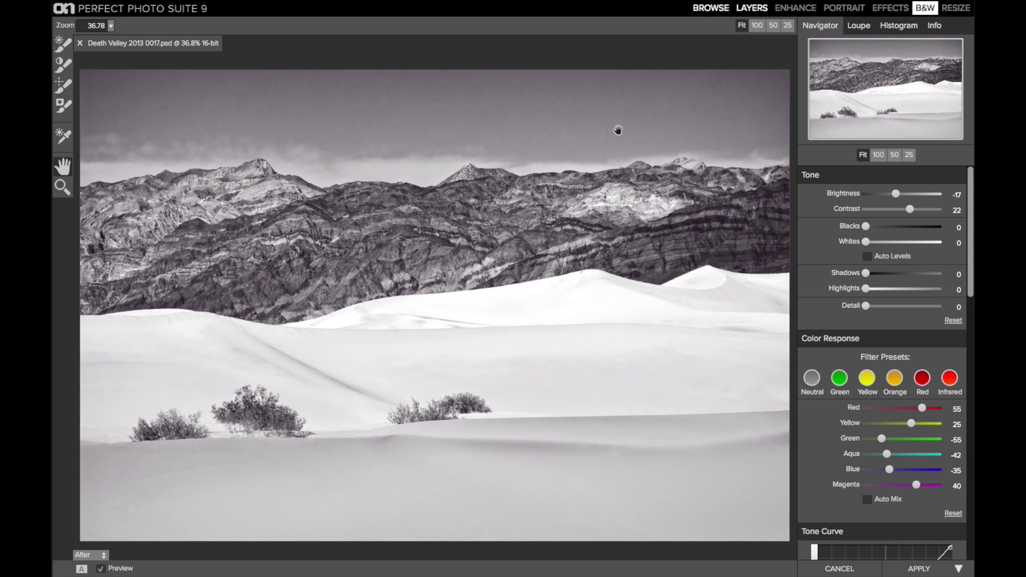
Step: Lower the B&W tone curve's shadow point to In 65, Out 44 for darker shadows
scroll(817, 449, down, 5)
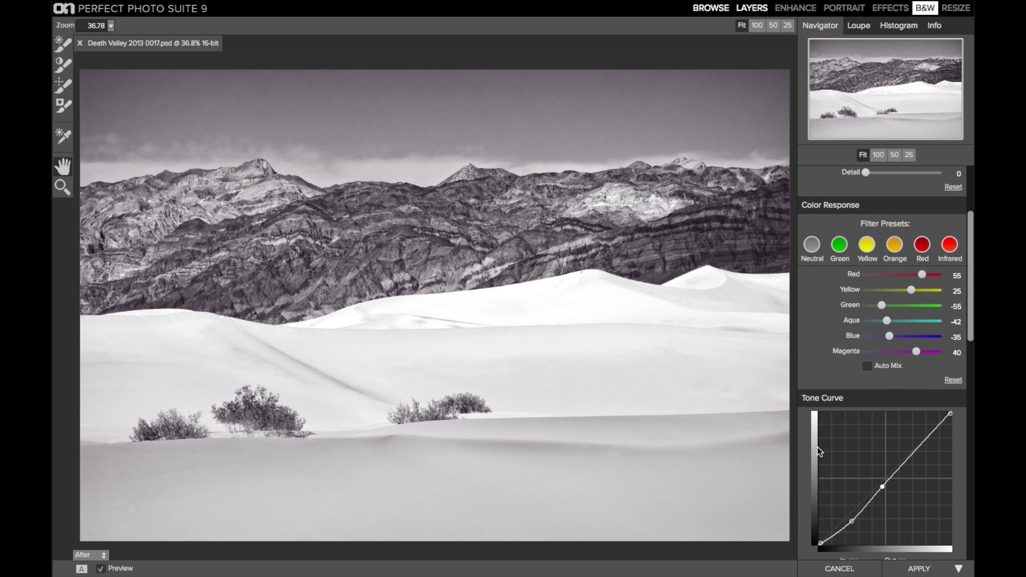
scroll(817, 447, down, 3)
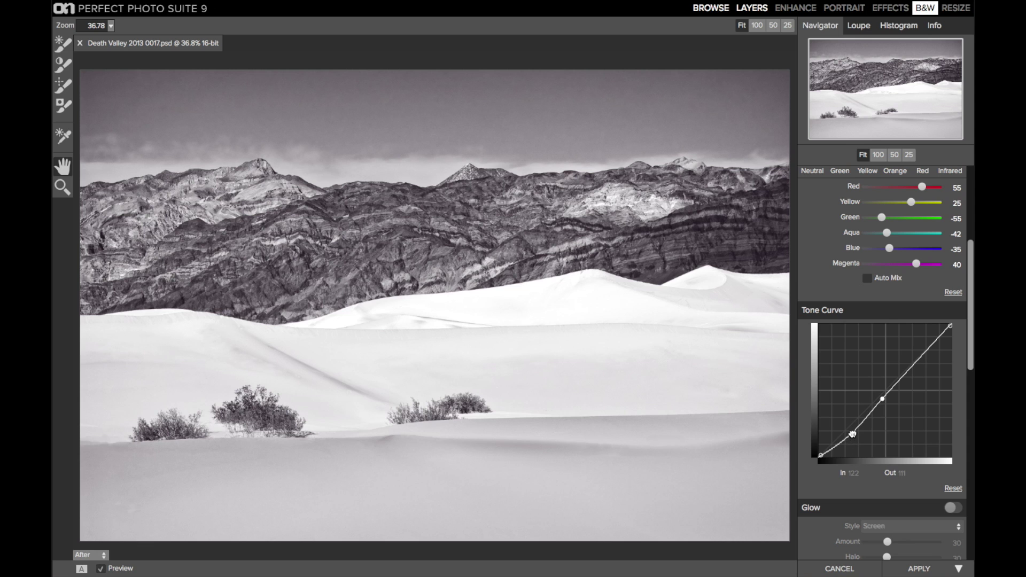
mouse_move(853, 434)
mouse_down()
mouse_move(854, 446)
mouse_move(853, 431)
mouse_up()
mouse_move(853, 432)
mouse_down()
mouse_move(855, 444)
mouse_move(852, 434)
mouse_up()
Step: Preview the Toner preset list and close it, keeping the Custom preset
scroll(896, 409, down, 10)
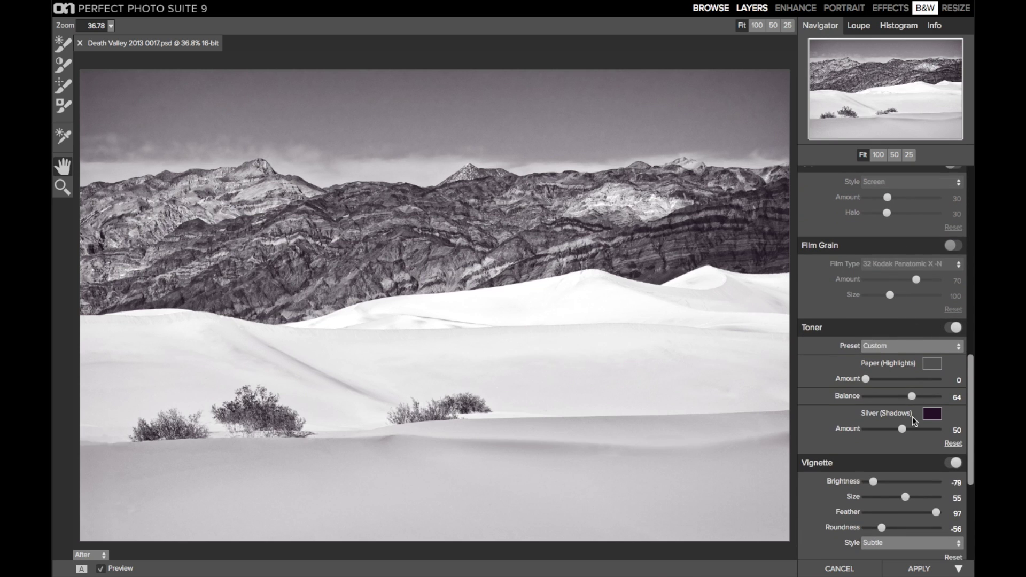
click(890, 347)
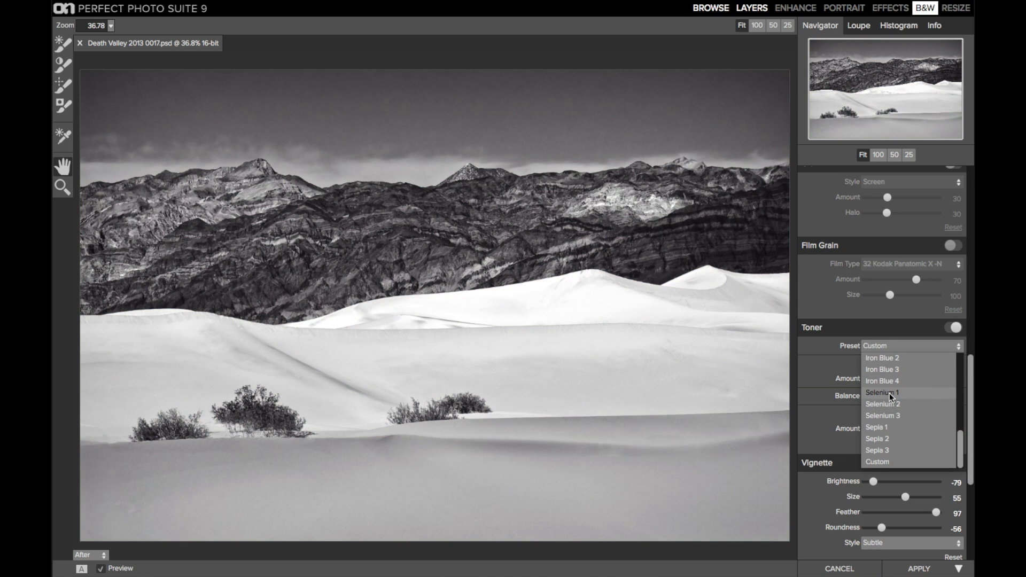
click(861, 390)
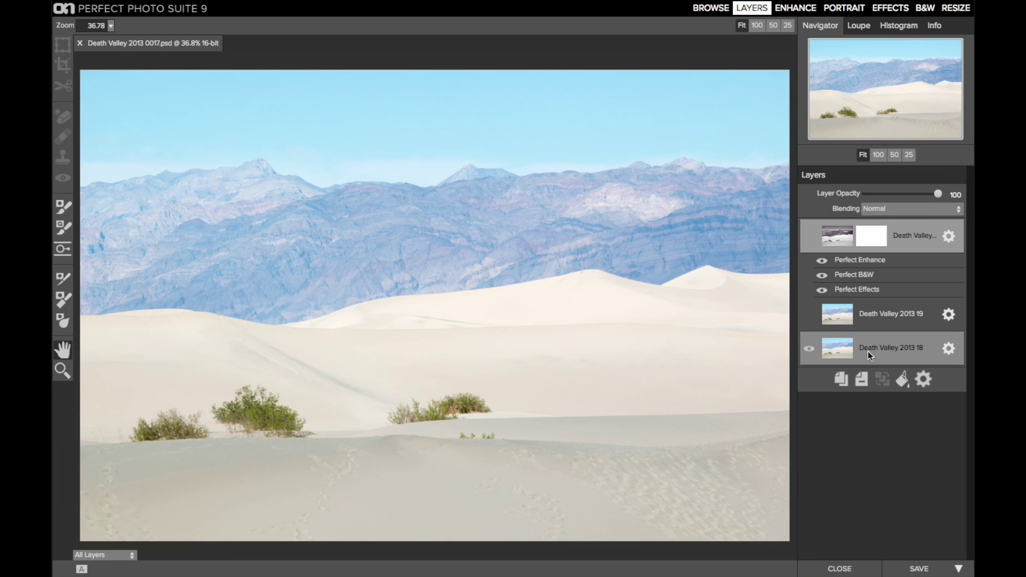
Step: Turn visibility back on for the retouched Death Valley 2013 19 layer and the black-and-white top layer
click(881, 351)
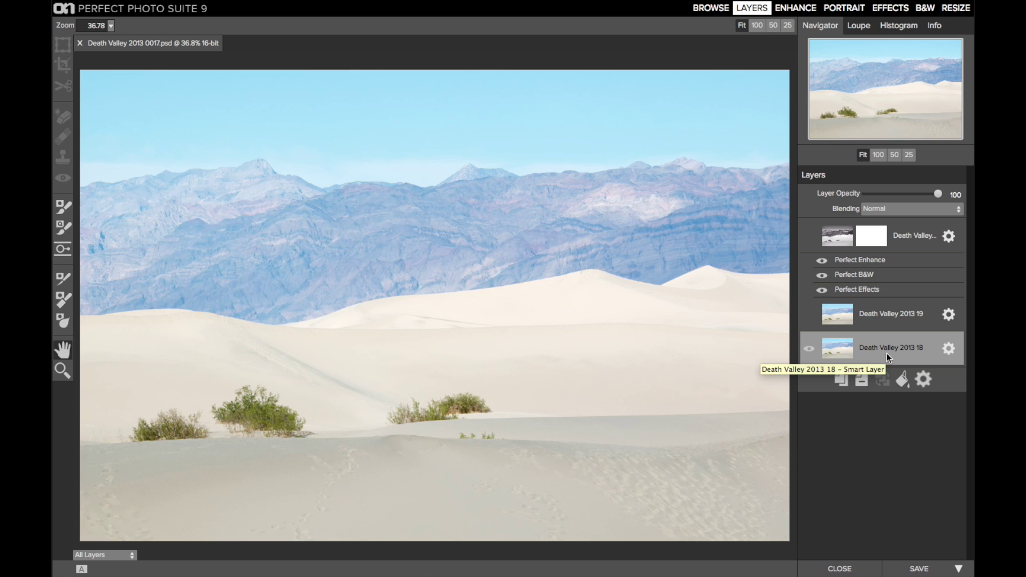
click(811, 315)
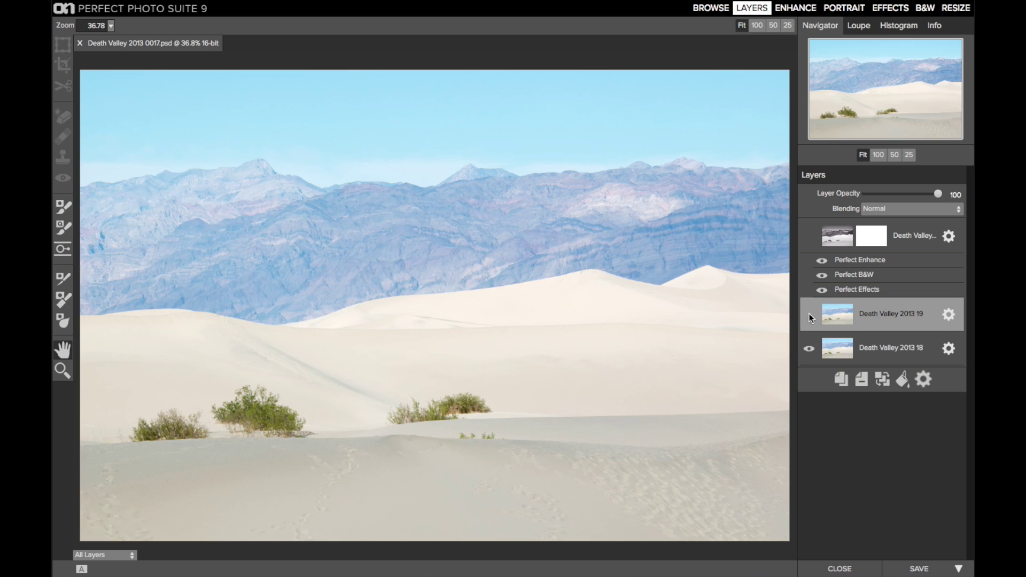
click(809, 314)
click(808, 236)
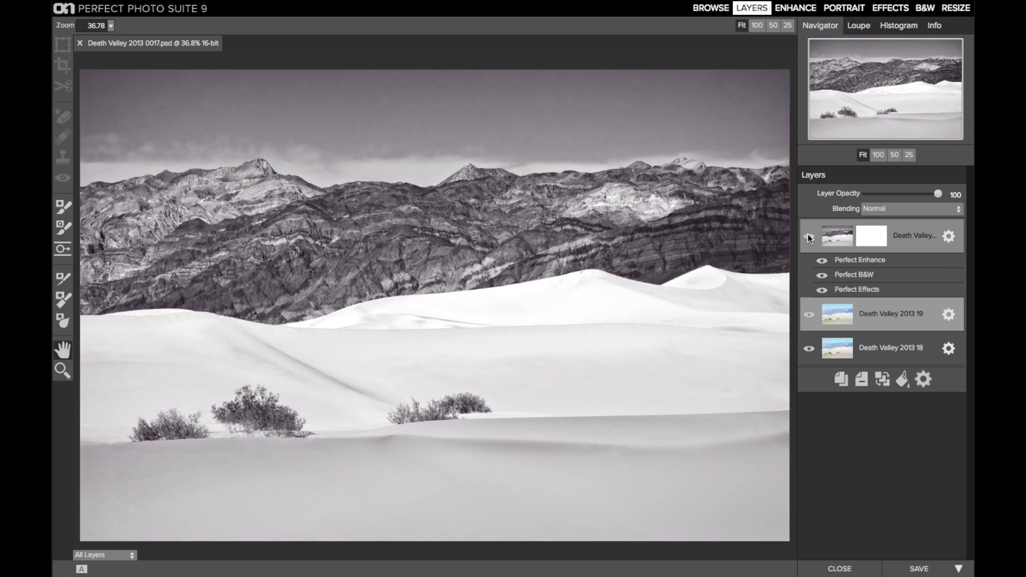